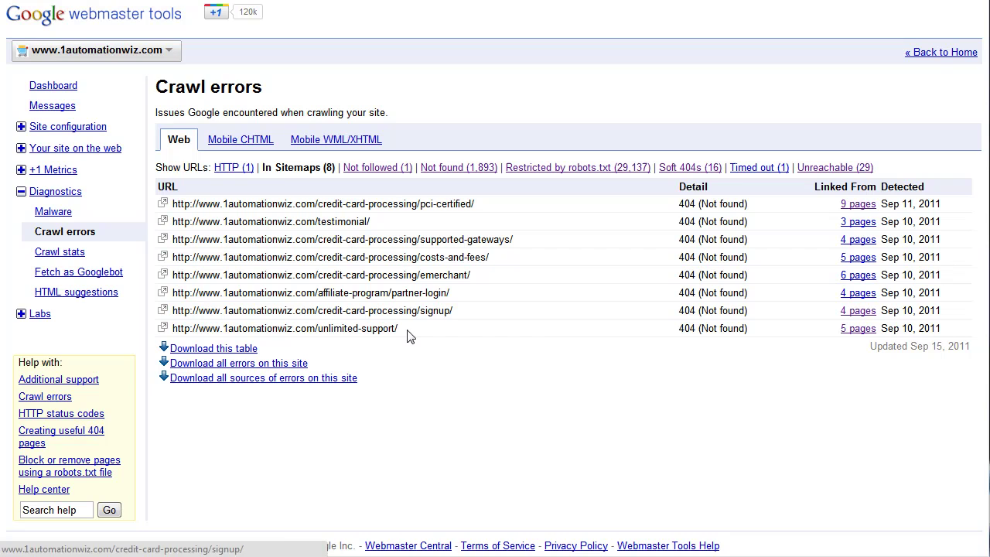
pyautogui.click(402, 301)
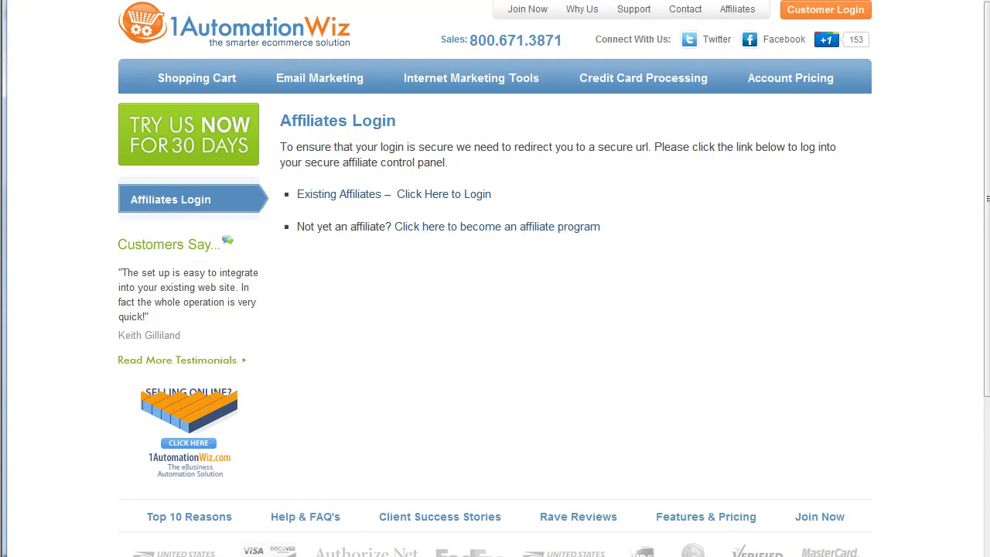
pyautogui.hotkey('alt', 'Left')
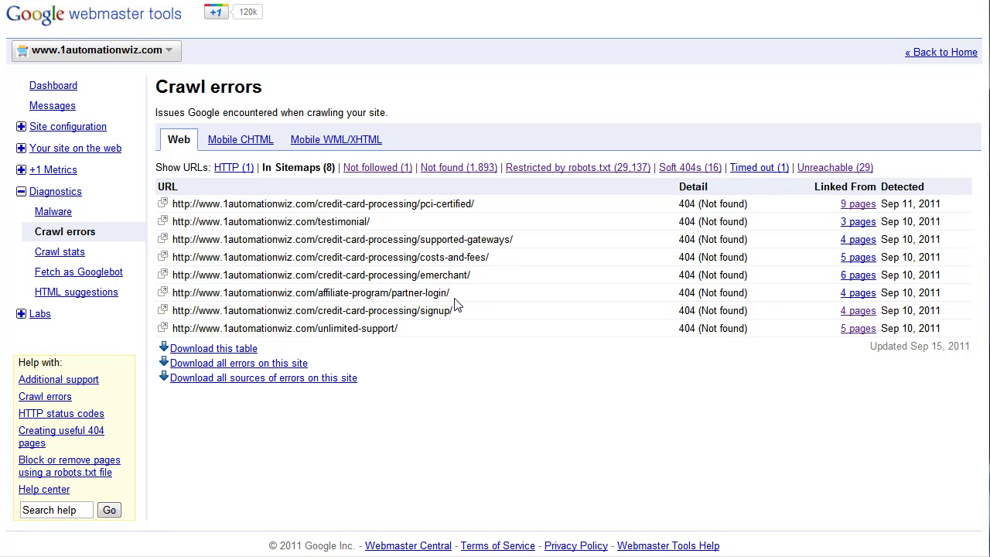
# Fetch affiliate-program/partner-login/ as Googlebot after trimming the pasted URL's domain and leading slash.
pyautogui.moveTo(452, 296); pyautogui.dragTo(174, 300)
pyautogui.hotkey('ctrl', 'c')
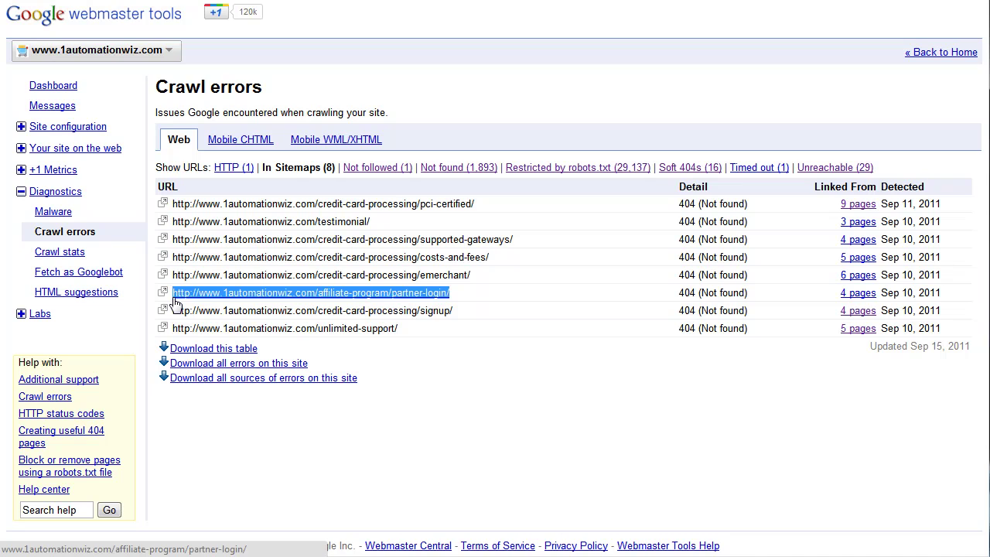
pyautogui.click(76, 275)
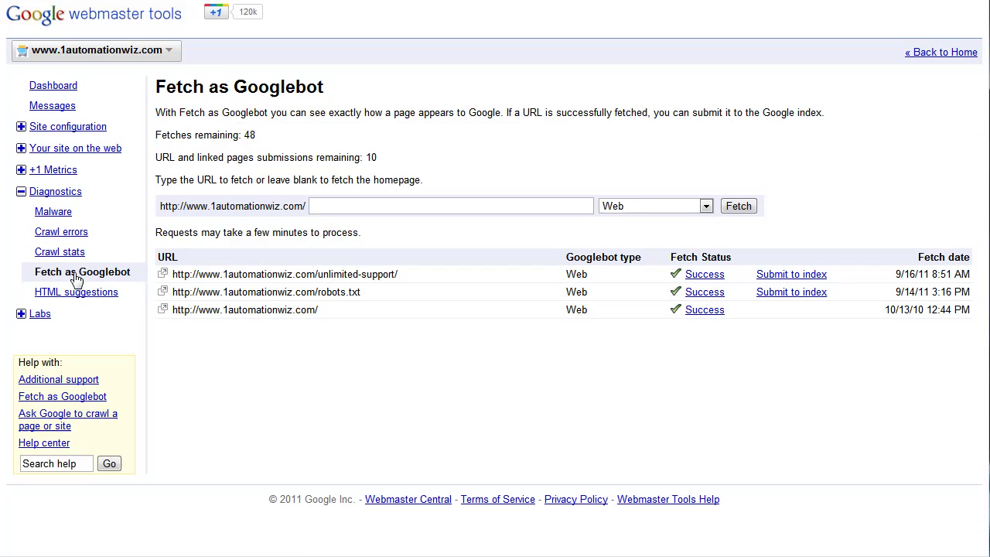
pyautogui.click(338, 204)
pyautogui.hotkey('ctrl', 'v')
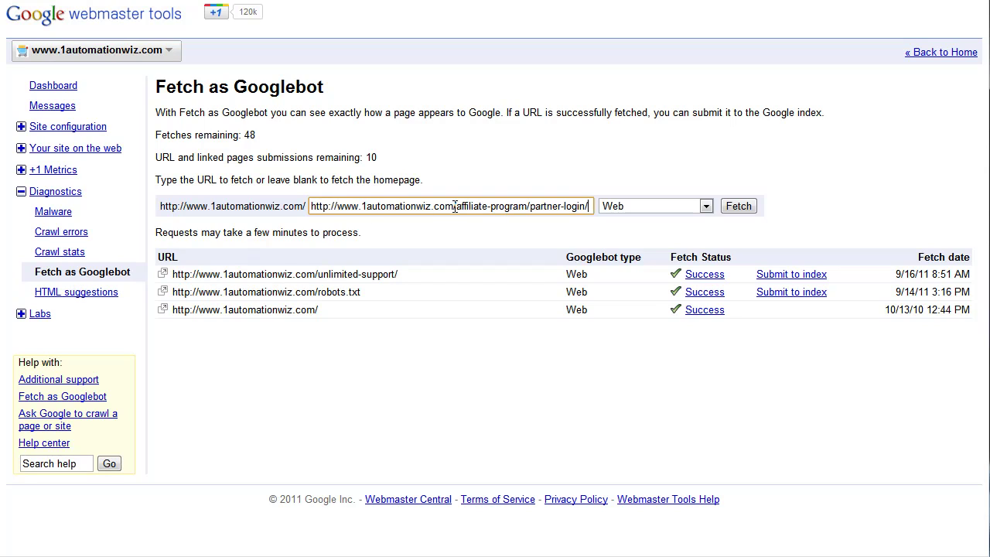
pyautogui.moveTo(454, 206); pyautogui.dragTo(254, 215)
pyautogui.press('BackSpace')
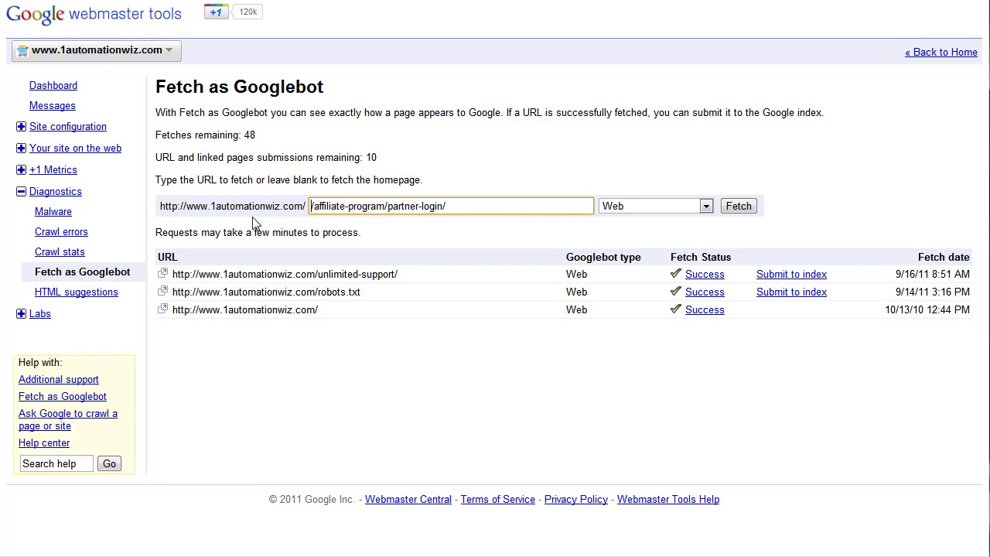
pyautogui.press('BackSpace')
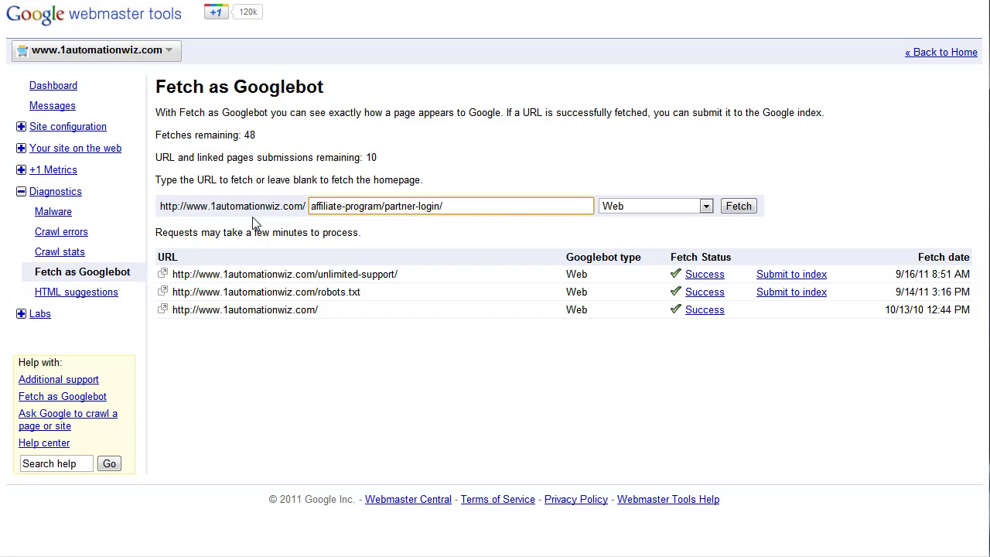
pyautogui.click(739, 209)
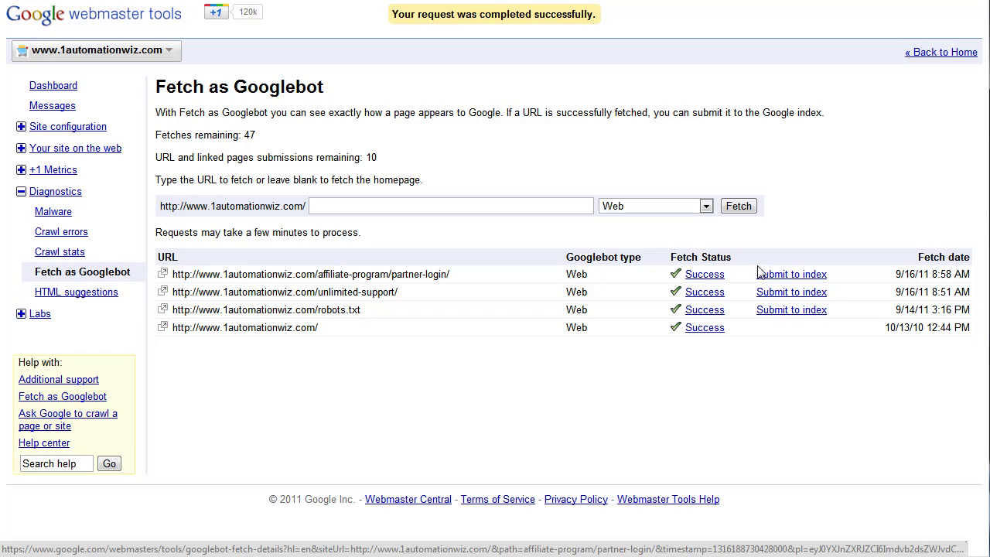
# Submit only the affiliate-program/partner-login/ URL to the Google index.
pyautogui.click(793, 276)
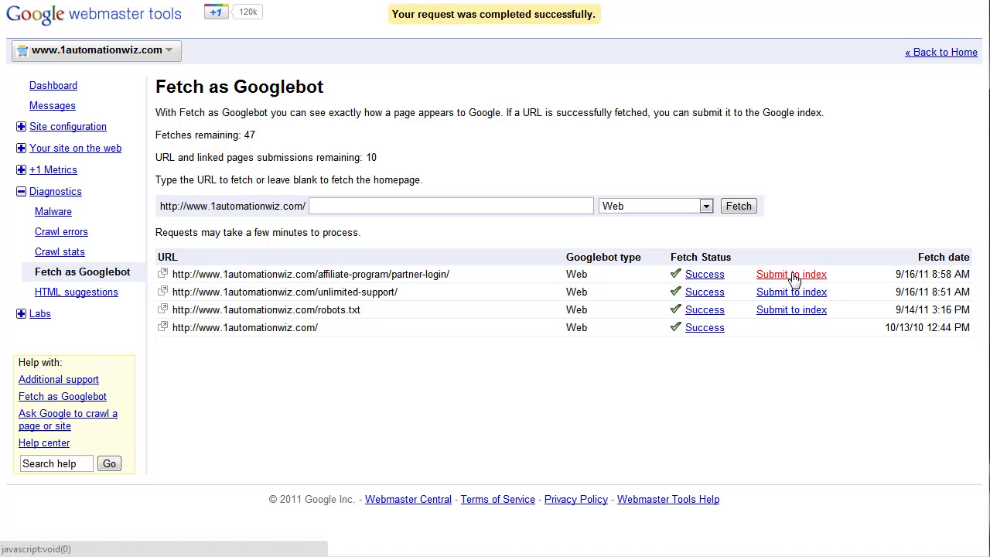
pyautogui.click(793, 276)
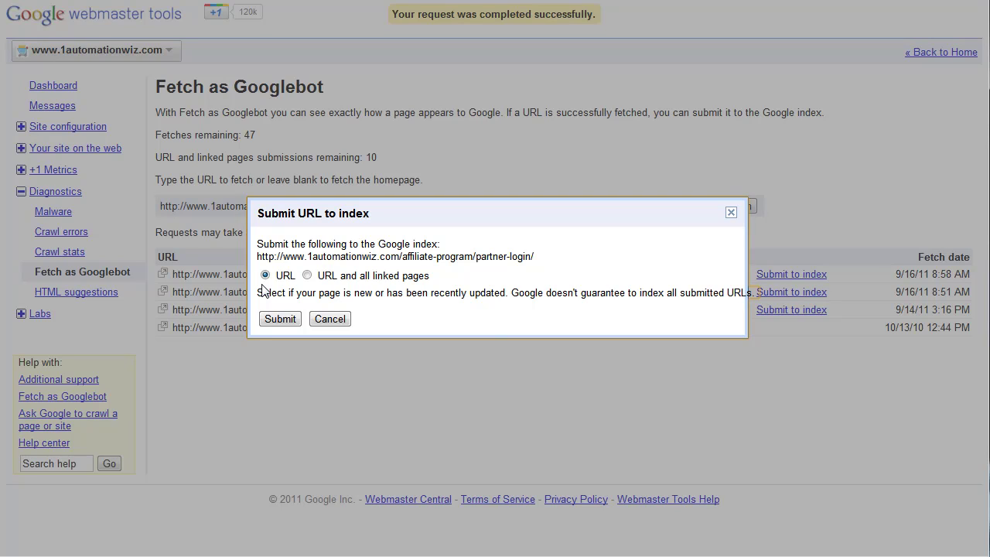
pyautogui.click(292, 323)
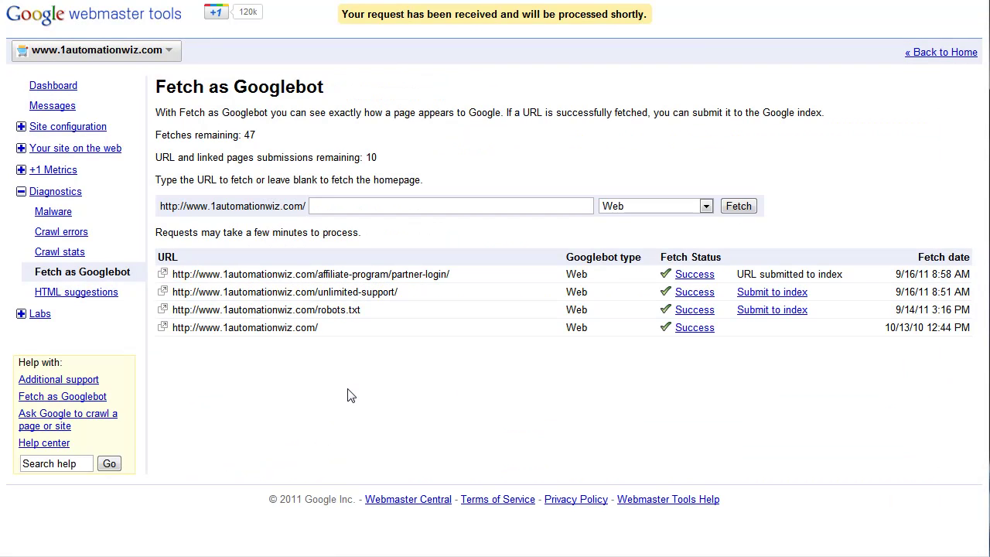
# Copy the credit-card-processing/costs-and-fees/ path from the Crawl errors In Sitemaps 404 list.
pyautogui.click(74, 238)
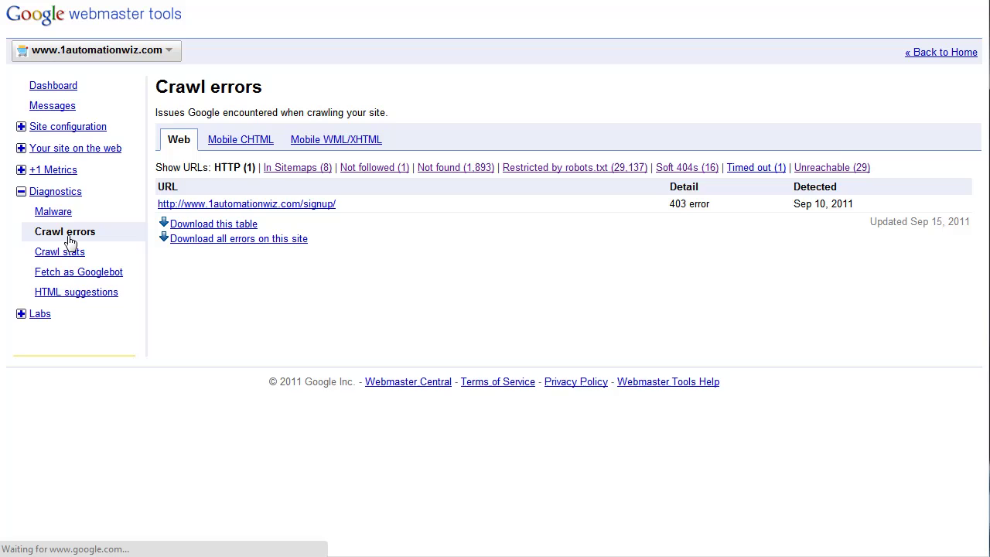
pyautogui.click(294, 169)
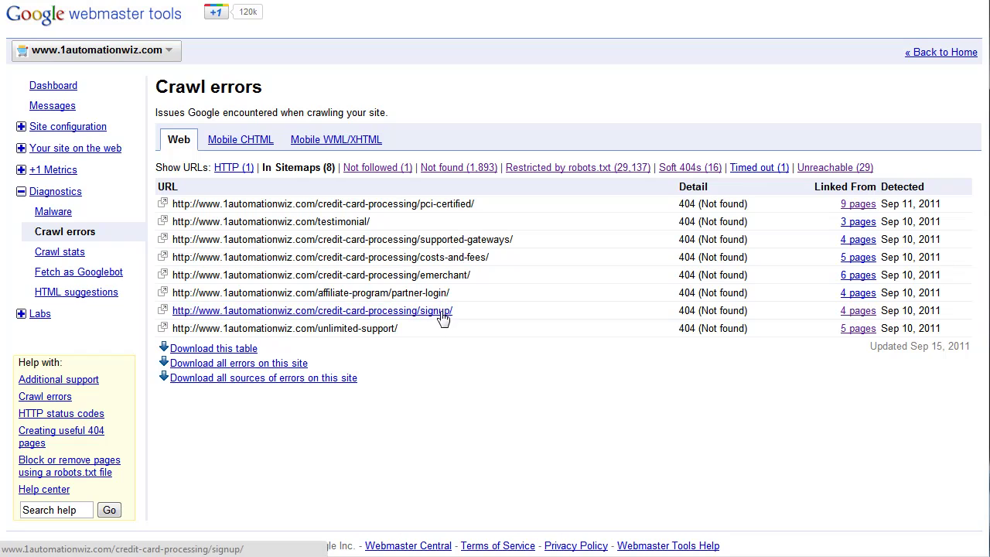
pyautogui.moveTo(499, 261); pyautogui.dragTo(317, 261)
pyautogui.hotkey('ctrl', 'c')
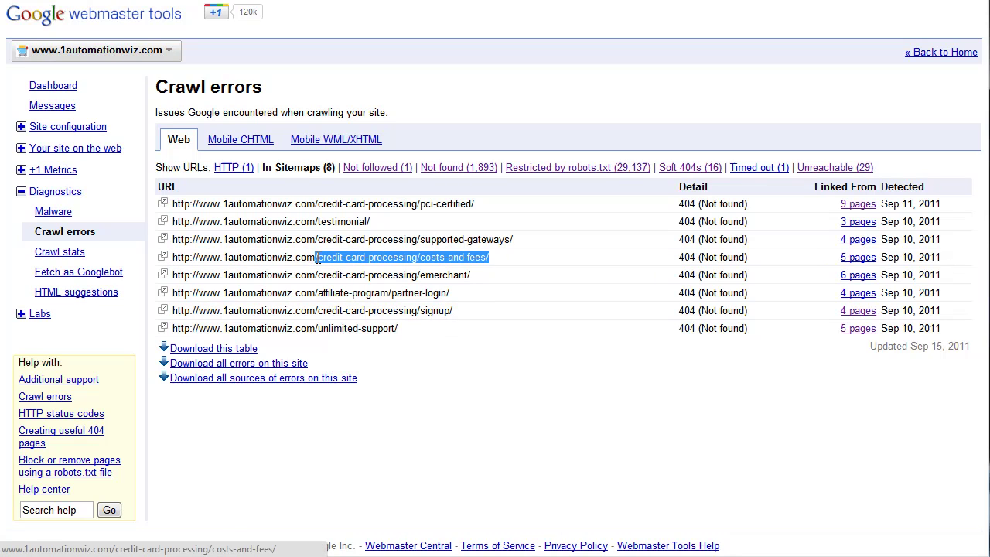
# Fetch credit-card-processing/costs-and-fees/ as Googlebot, with the leading slash removed from the path.
pyautogui.click(72, 270)
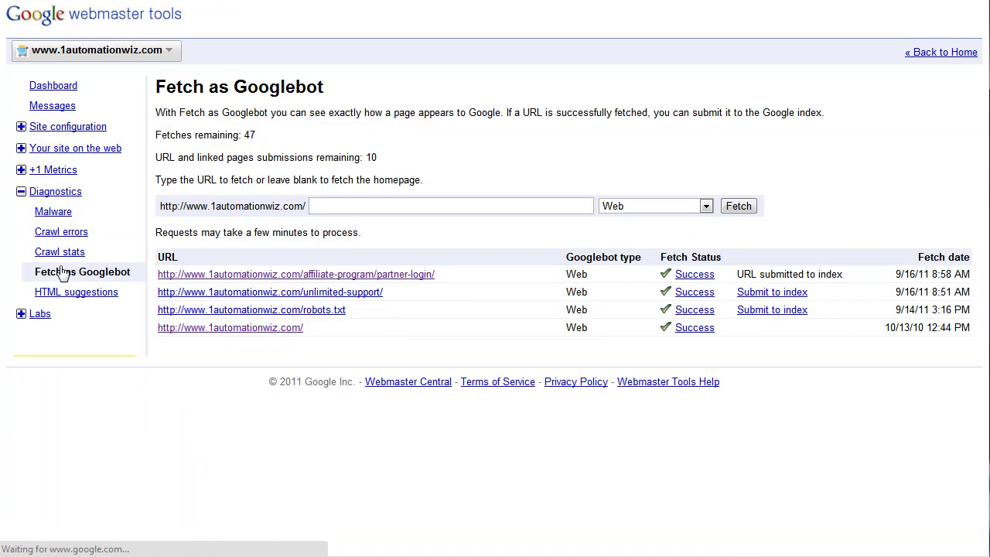
pyautogui.click(365, 208)
pyautogui.hotkey('ctrl', 'v')
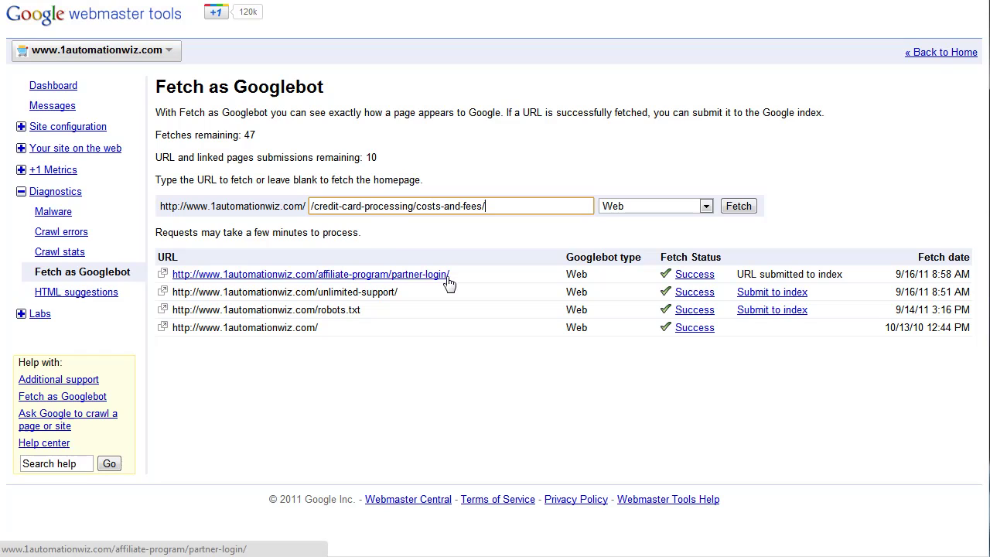
pyautogui.click(303, 206)
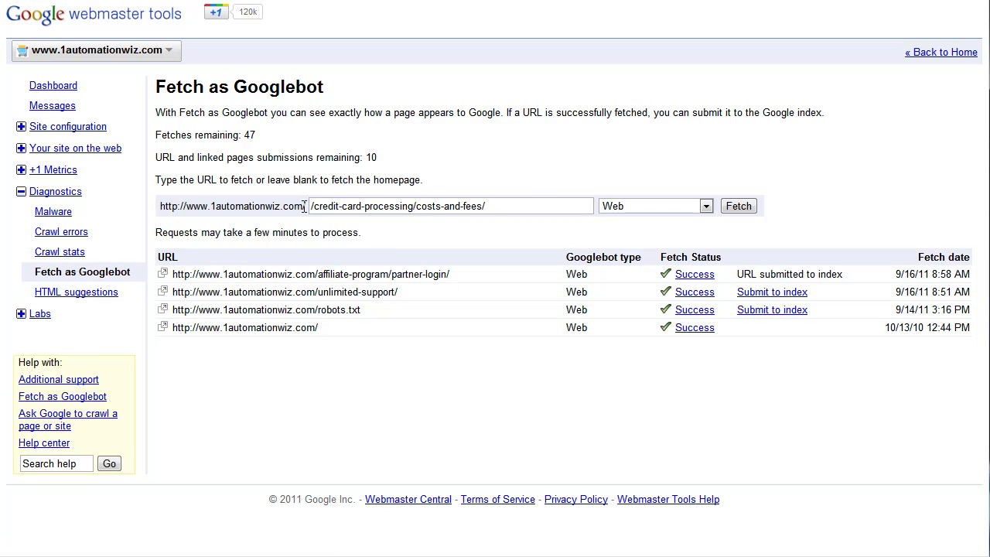
pyautogui.hotkey('alt', 'Left')
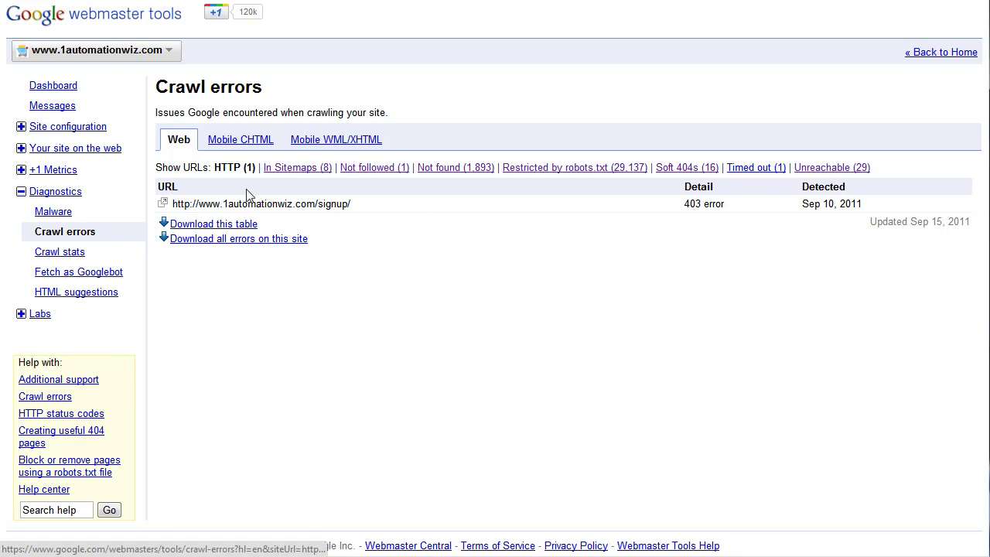
pyautogui.click(76, 274)
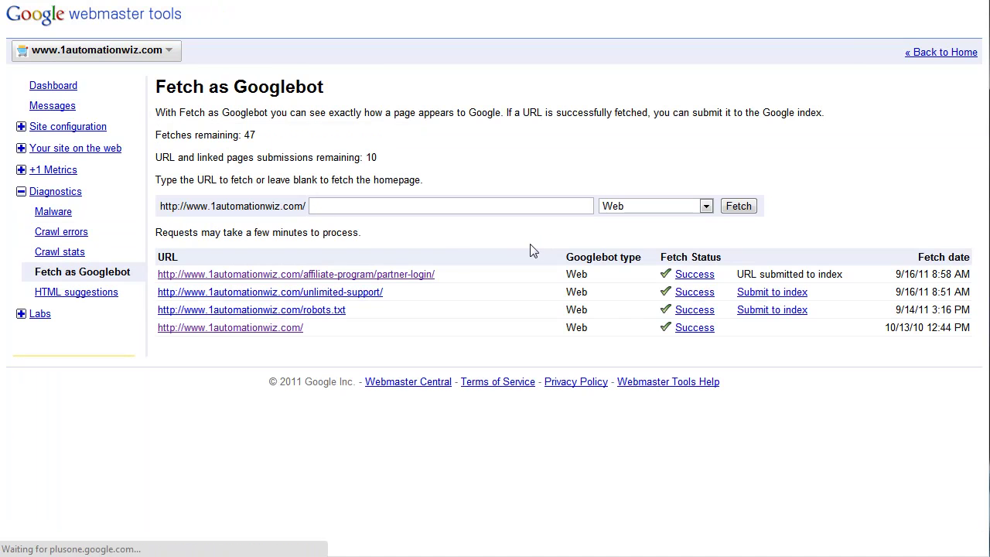
pyautogui.click(388, 205)
pyautogui.hotkey('ctrl', 'v')
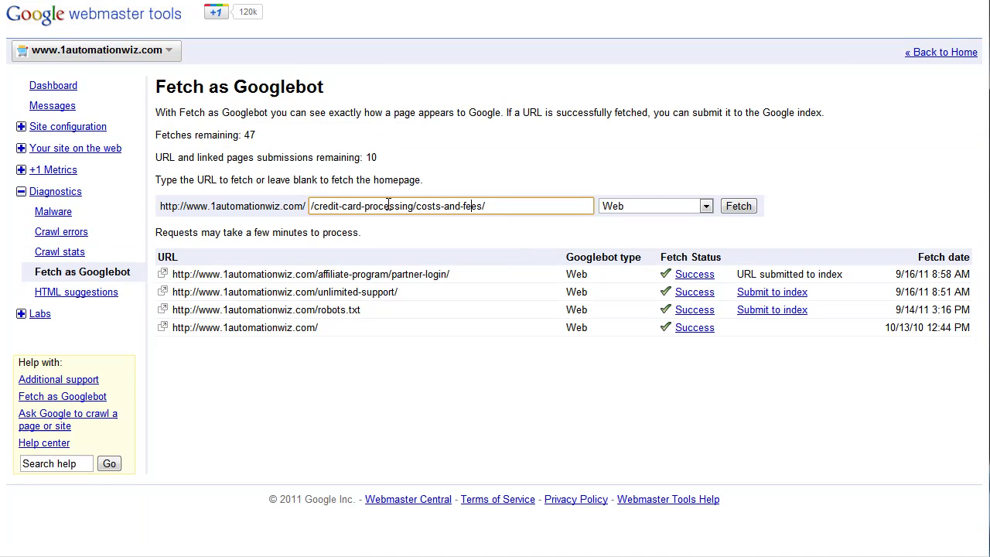
pyautogui.press('BackSpace')
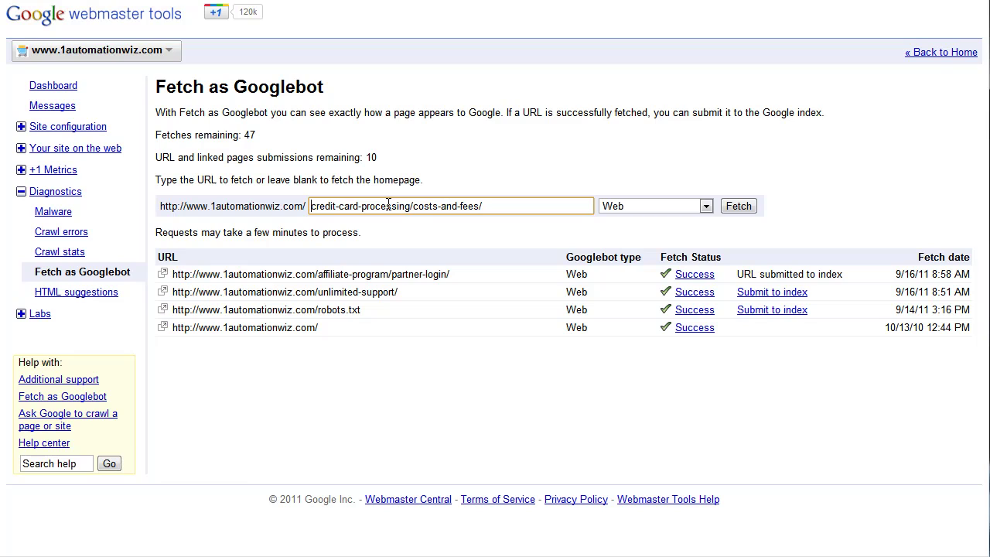
pyautogui.click(741, 206)
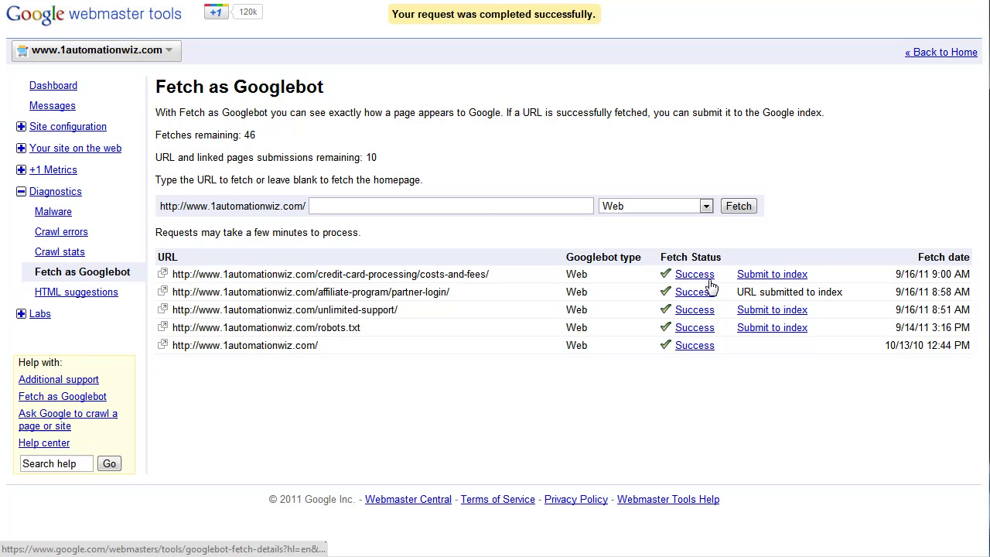
pyautogui.click(709, 277)
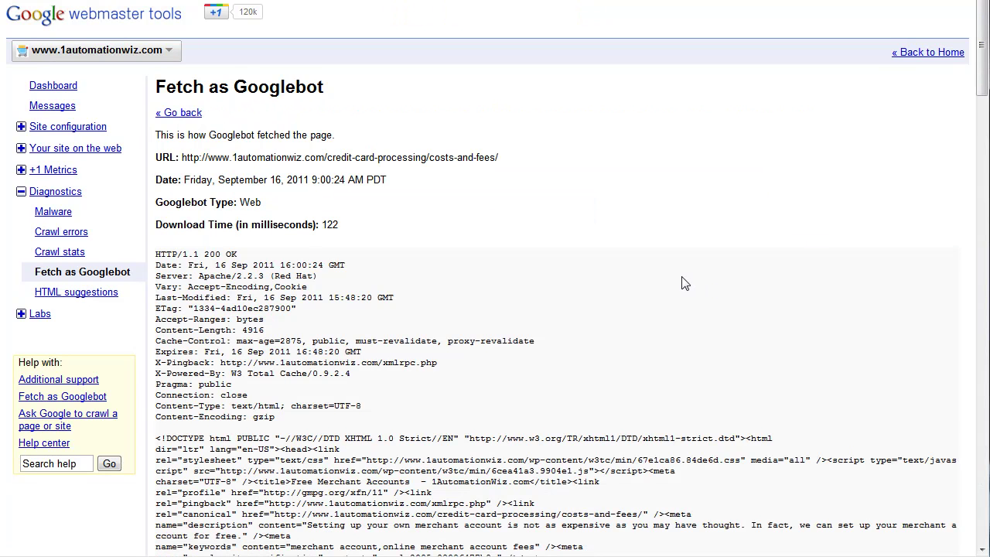
pyautogui.scroll(-1, 682, 283)
pyautogui.scroll(-3, 684, 284)
pyautogui.scroll(-3, 682, 282)
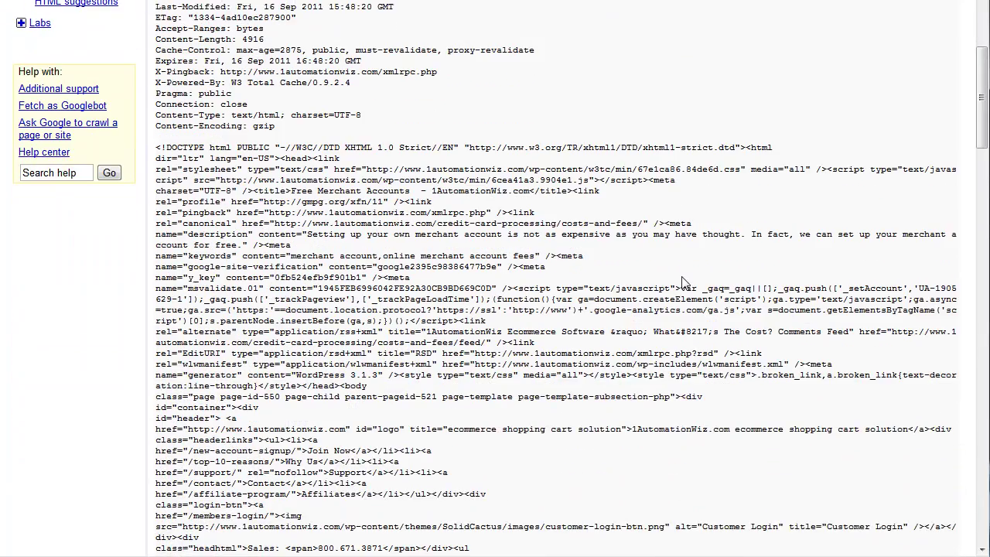
pyautogui.scroll(-11, 609, 285)
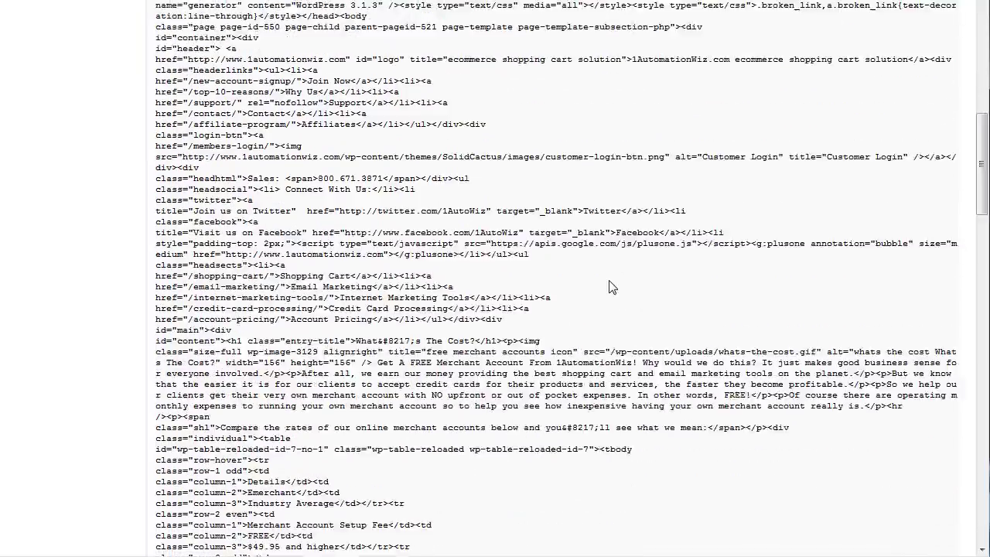
pyautogui.scroll(-8, 609, 284)
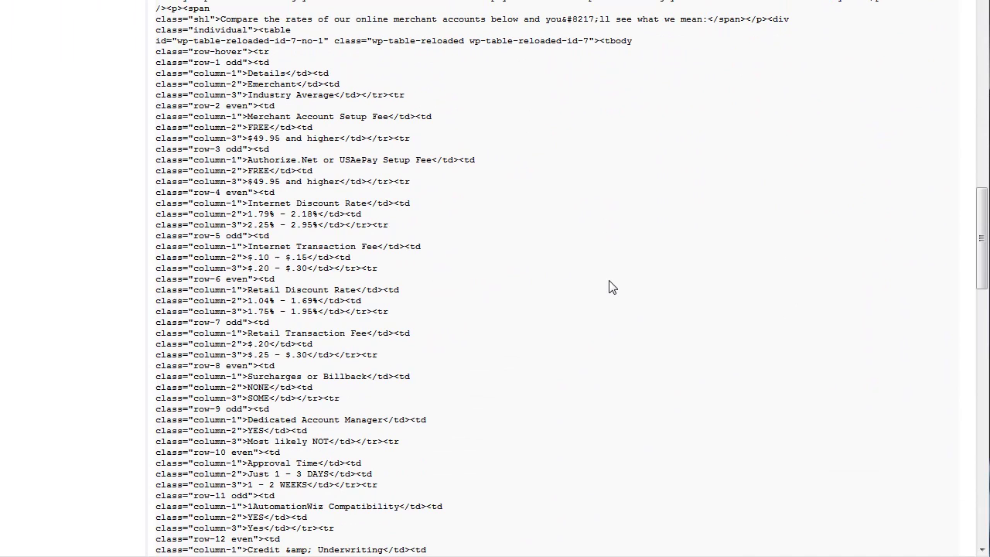